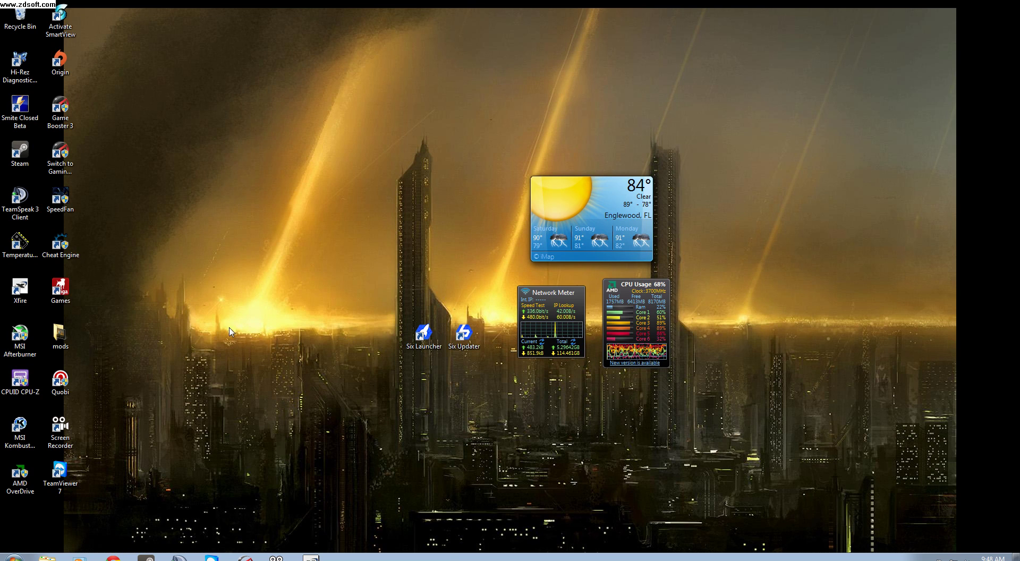
# Select the MSI Afterburner shortcut on the desktop
pyautogui.click(20, 337)
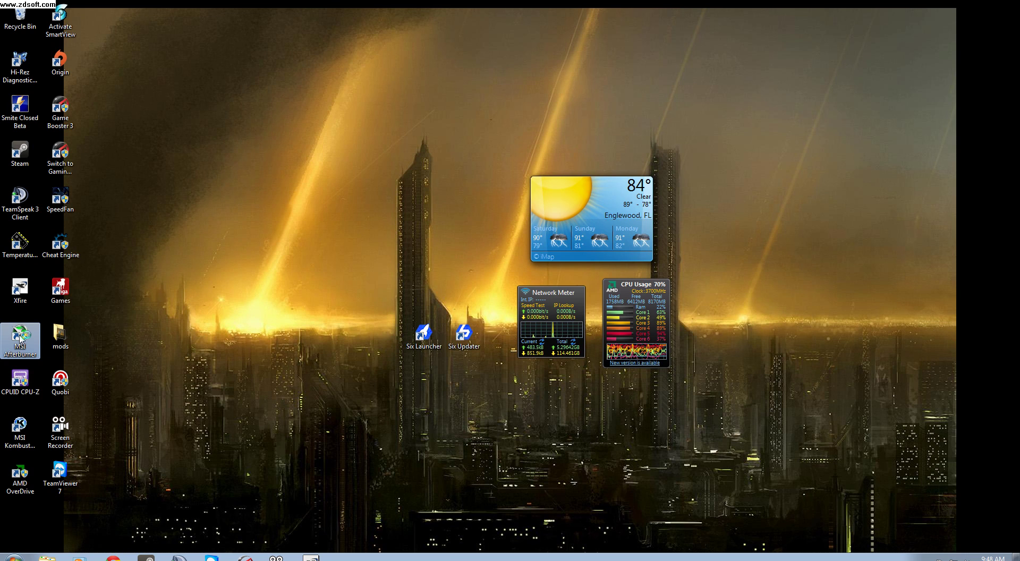
# Launch MSI Afterburner and move its window slightly higher, near mid-screen
pyautogui.doubleClick(20, 337)
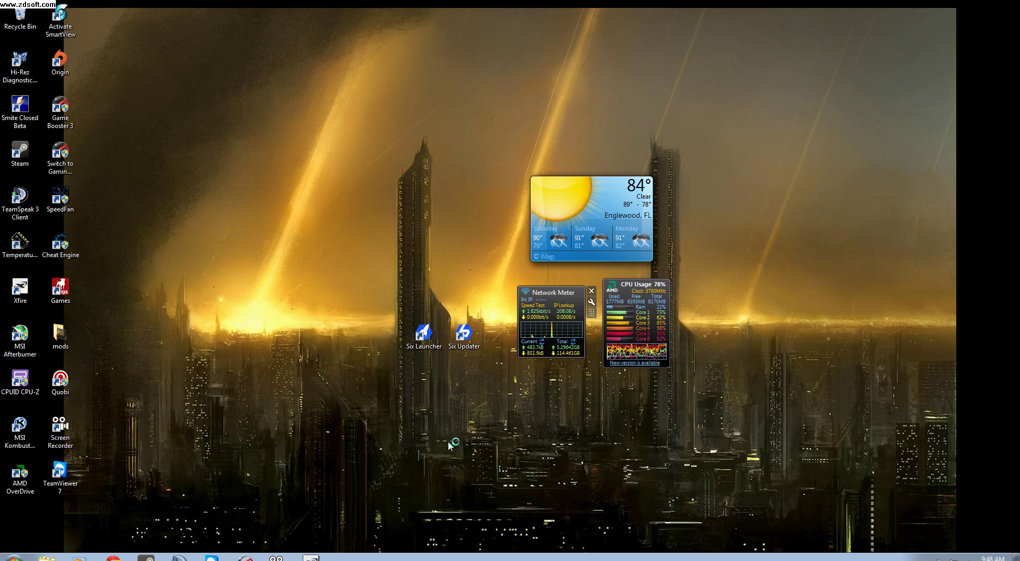
pyautogui.moveTo(483, 219)
pyautogui.mouseDown()
pyautogui.moveTo(474, 174)
pyautogui.moveTo(478, 183)
pyautogui.mouseUp()
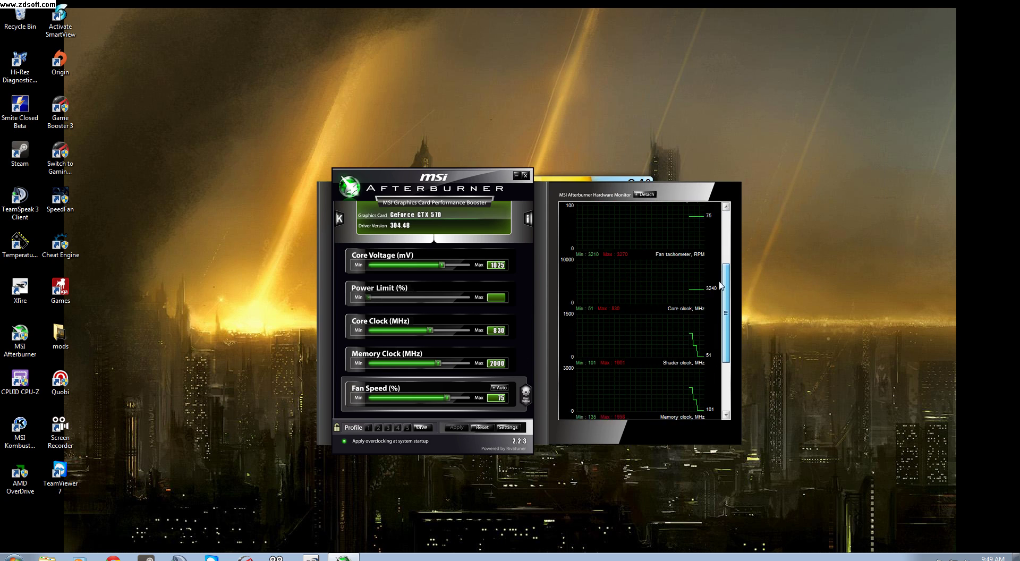
pyautogui.moveTo(725, 228)
pyautogui.mouseDown()
pyautogui.moveTo(732, 244)
pyautogui.moveTo(731, 224)
pyautogui.mouseUp()
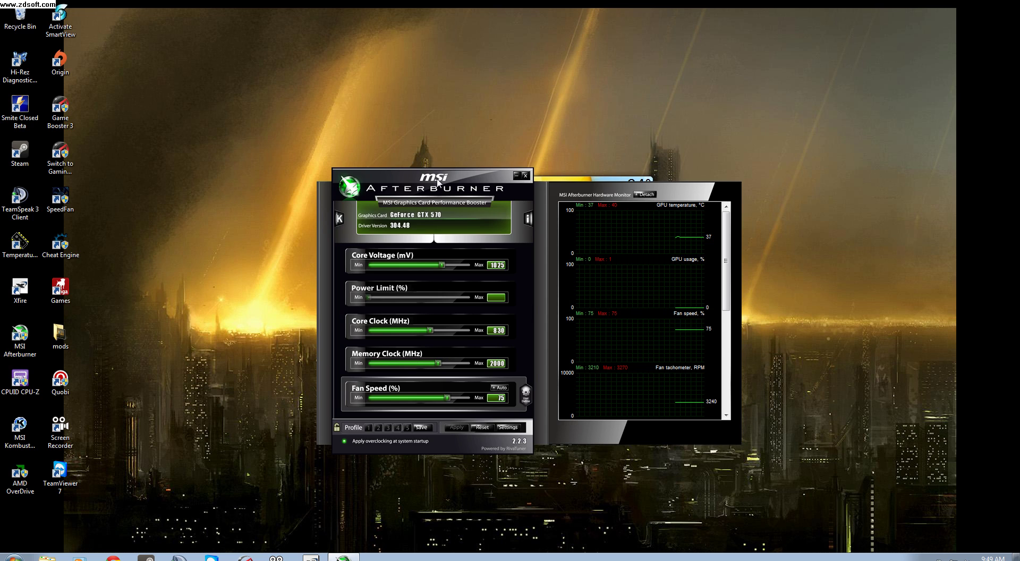
# Move the Afterburner window down to uncover the weather, network and CPU gadgets
pyautogui.moveTo(447, 176)
pyautogui.mouseDown()
pyautogui.moveTo(430, 386)
pyautogui.moveTo(430, 374)
pyautogui.mouseUp()
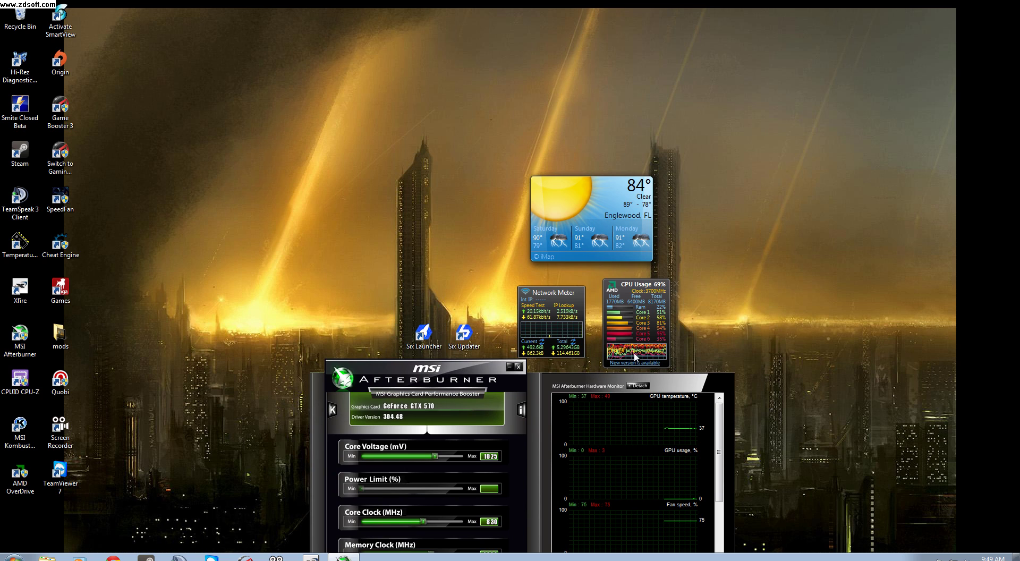
pyautogui.moveTo(635, 319)
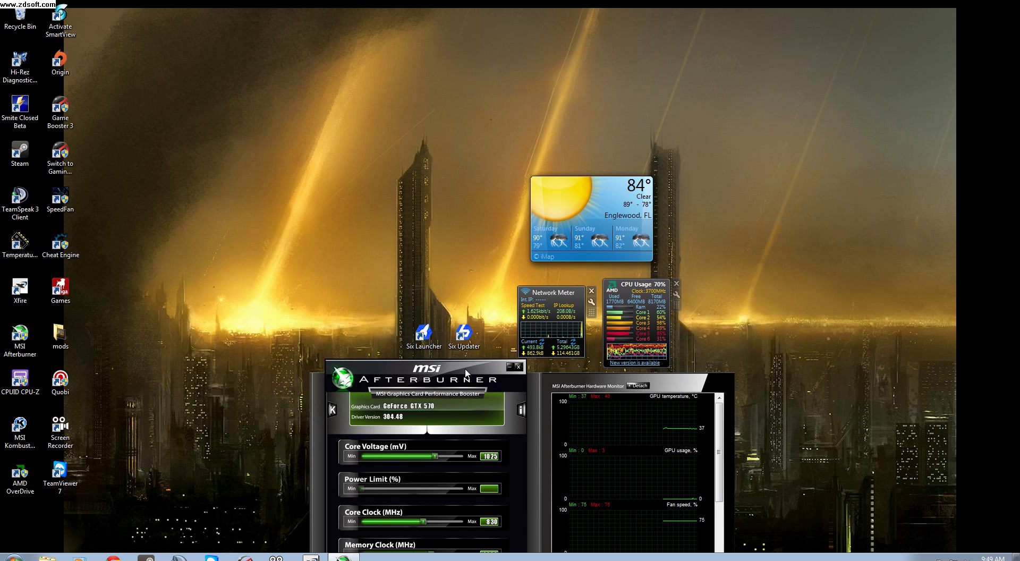
# Raise the Afterburner window about 200 px over the gadgets, then nudge it slightly higher
pyautogui.moveTo(465, 373); pyautogui.dragTo(485, 219)
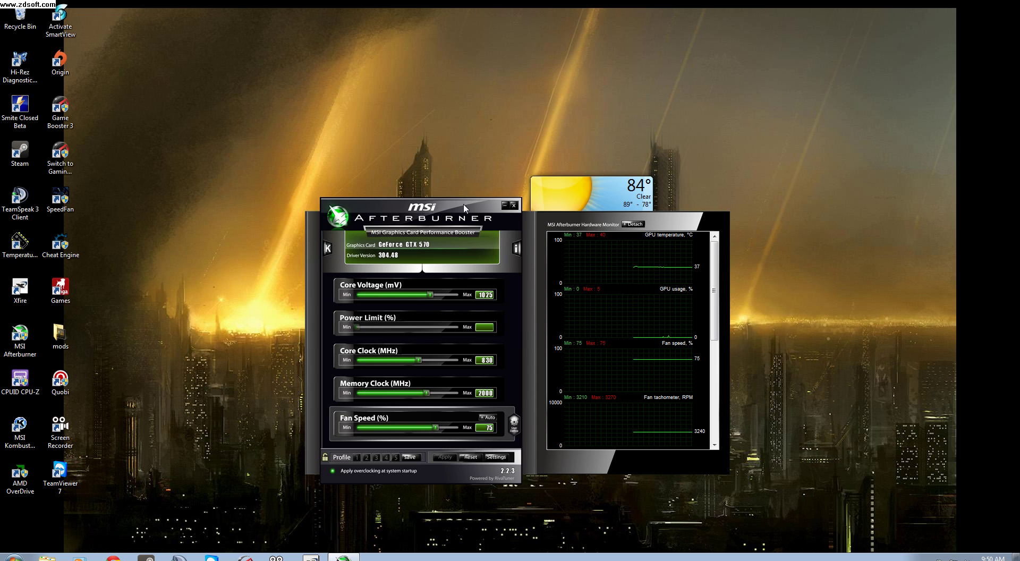
pyautogui.moveTo(464, 207); pyautogui.dragTo(464, 198)
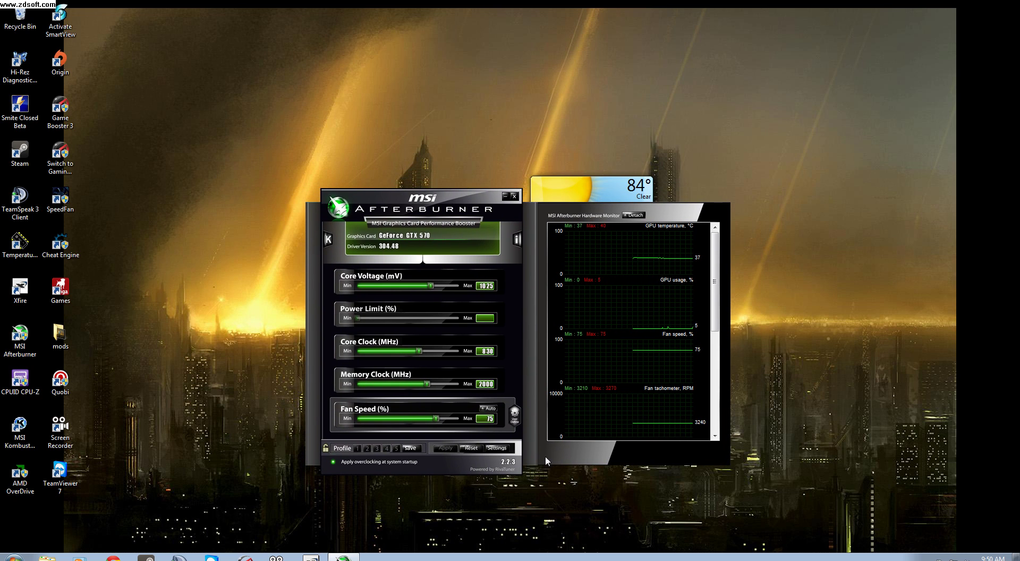